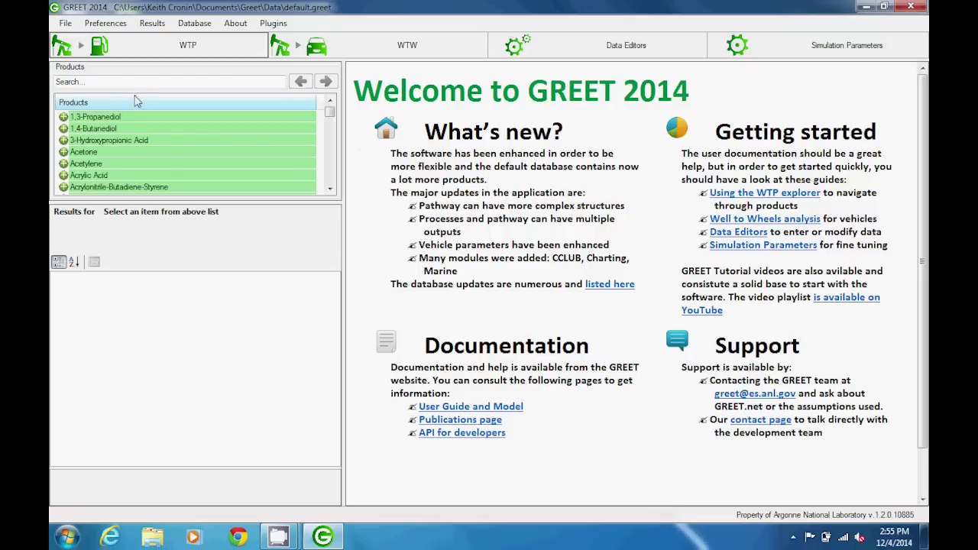
# - Review the first 1,3-Propanediol pathway's diagram and emissions, then collapse 1,3-Propanediol to clear the results
pyautogui.click(64, 116)
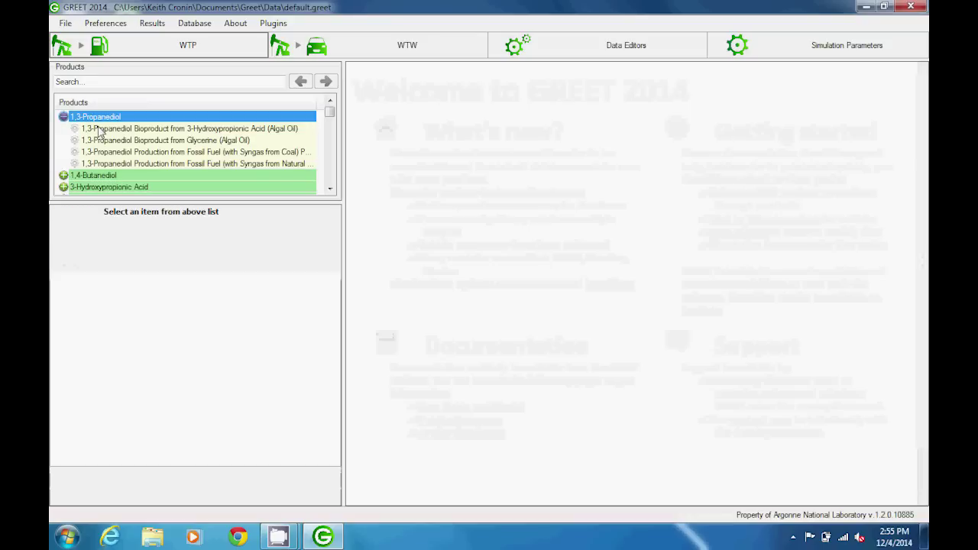
pyautogui.click(98, 130)
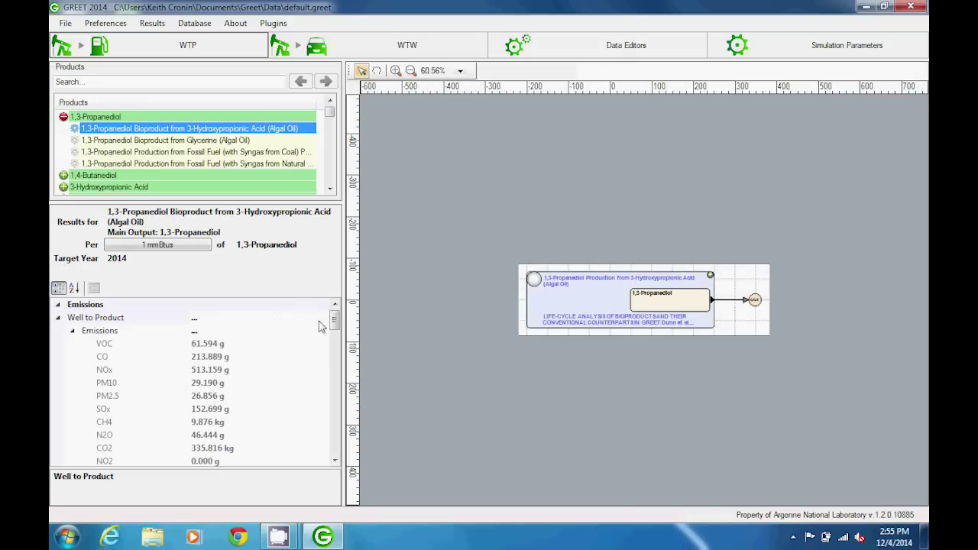
pyautogui.moveTo(334, 321)
pyautogui.mouseDown()
pyautogui.moveTo(334, 373)
pyautogui.moveTo(334, 320)
pyautogui.mouseUp()
pyautogui.click(63, 116)
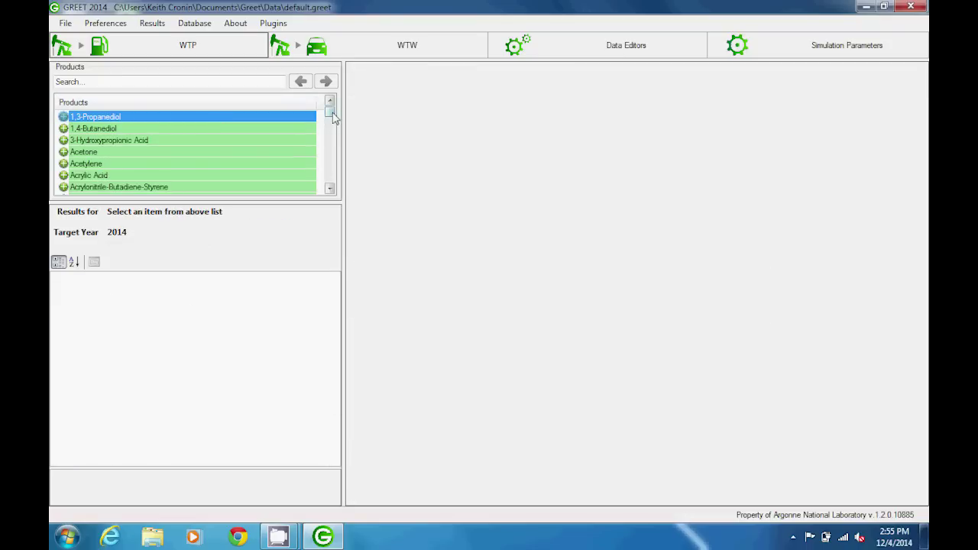
pyautogui.moveTo(333, 116)
pyautogui.mouseDown()
pyautogui.moveTo(339, 136)
pyautogui.moveTo(337, 107)
pyautogui.mouseUp()
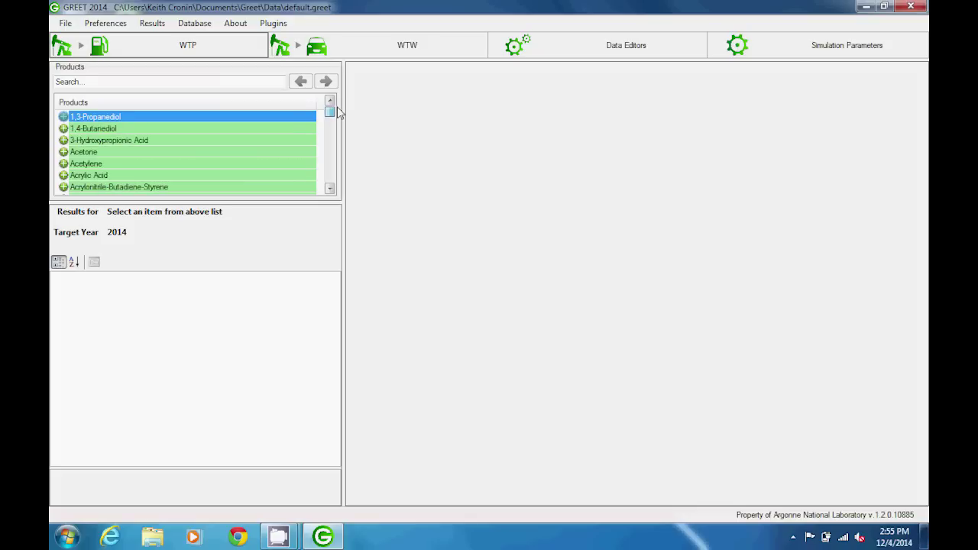
# - Filter the product list by 'gasoline' and expand Gasoline to list its products
pyautogui.click(226, 81)
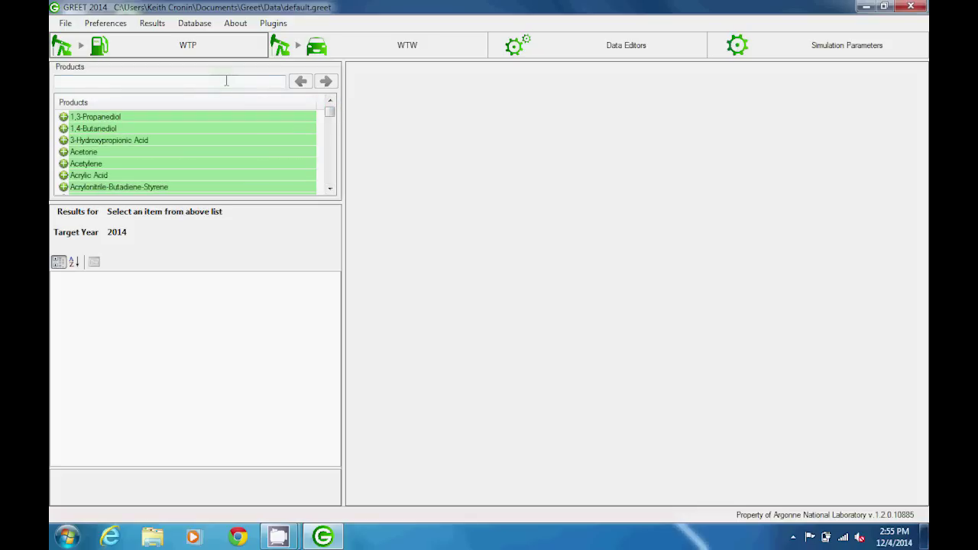
pyautogui.write('gasoline')
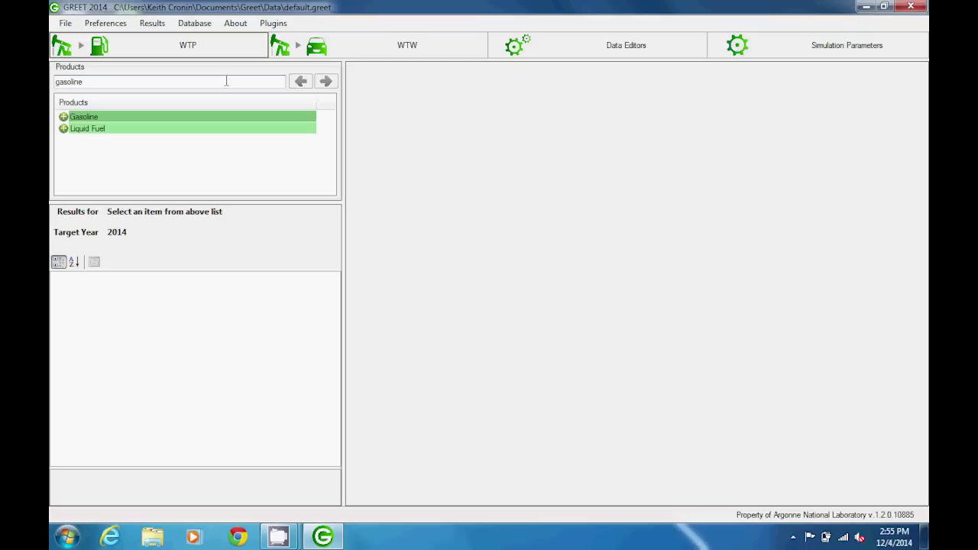
pyautogui.click(63, 117)
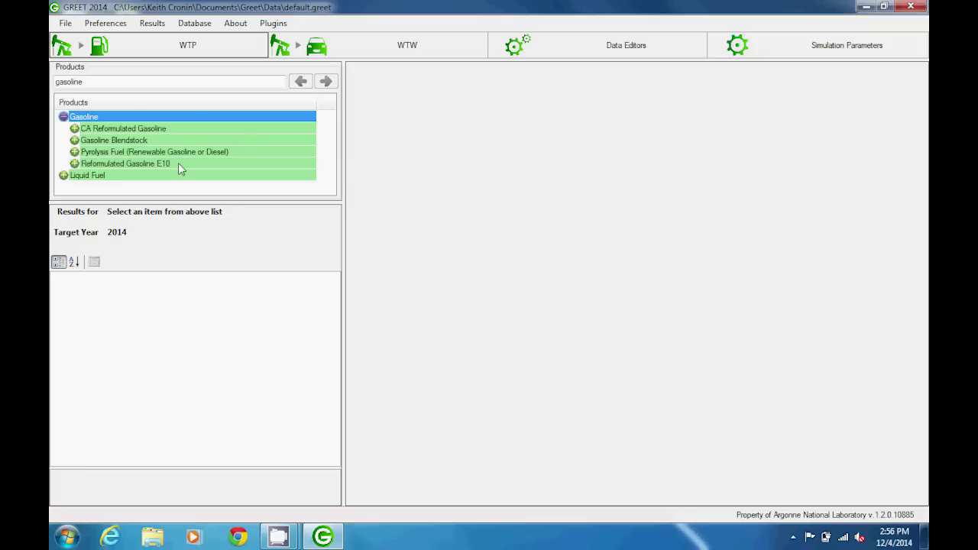
# - Replace the product search term with 'diesel'
pyautogui.click(70, 82)
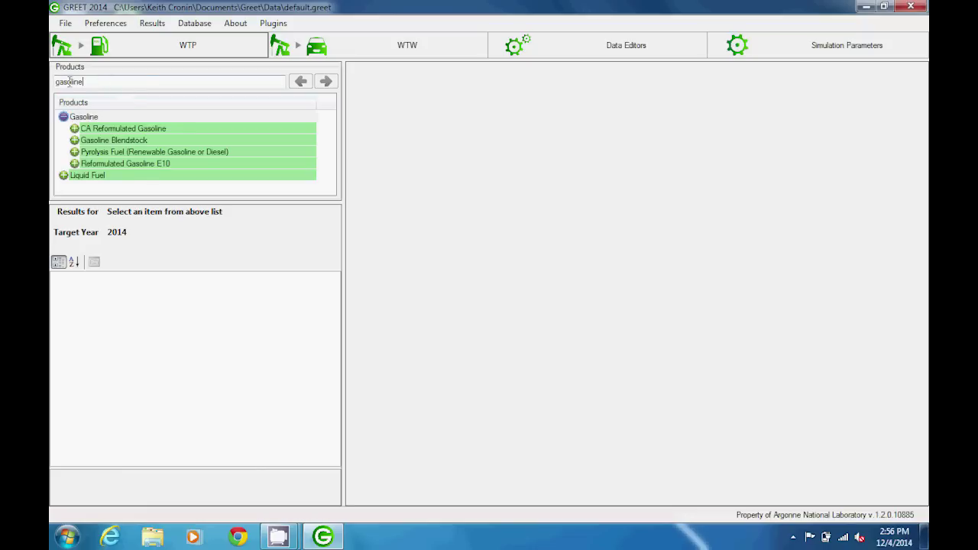
pyautogui.doubleClick(69, 82)
pyautogui.write('diesel')
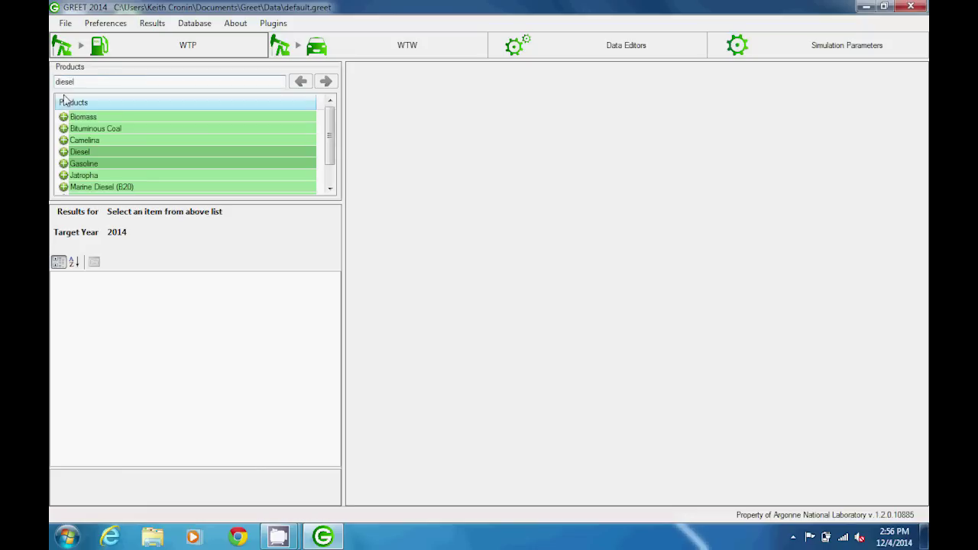
# - Expand Diesel's Biodiesel, Conventional and Fischer-Tropsch branches, then show the Coal/Biomass mix (87.241 coal, 12.759 biomass)
pyautogui.click(65, 151)
pyautogui.click(74, 164)
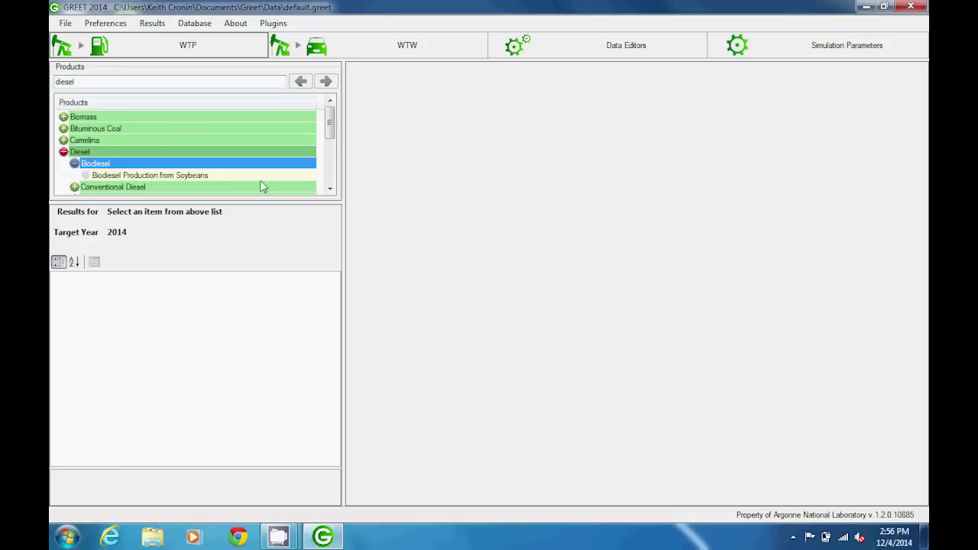
pyautogui.click(330, 190)
pyautogui.click(329, 189)
pyautogui.click(330, 190)
pyautogui.click(329, 190)
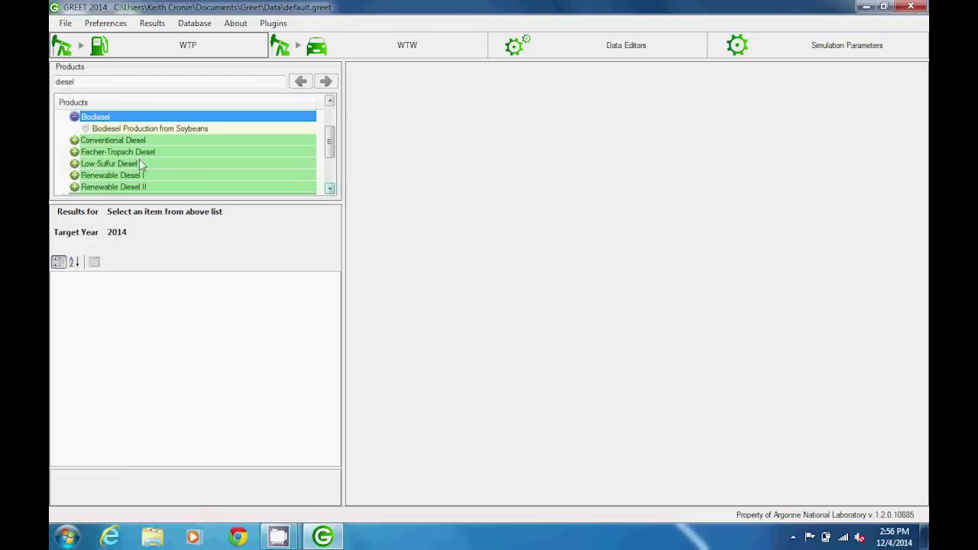
pyautogui.click(74, 141)
pyautogui.click(329, 190)
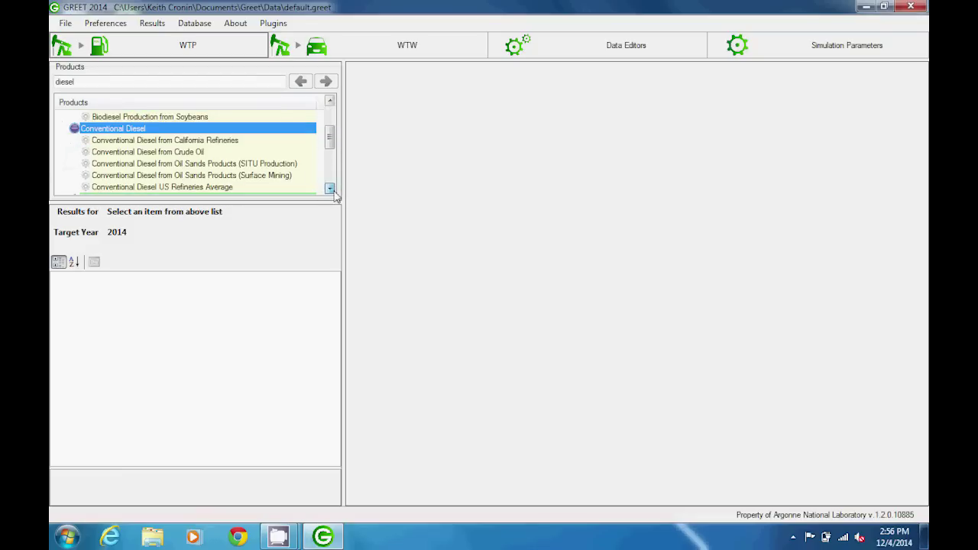
pyautogui.click(329, 189)
pyautogui.click(329, 189)
pyautogui.click(329, 189)
pyautogui.click(329, 189)
pyautogui.click(329, 189)
pyautogui.click(74, 141)
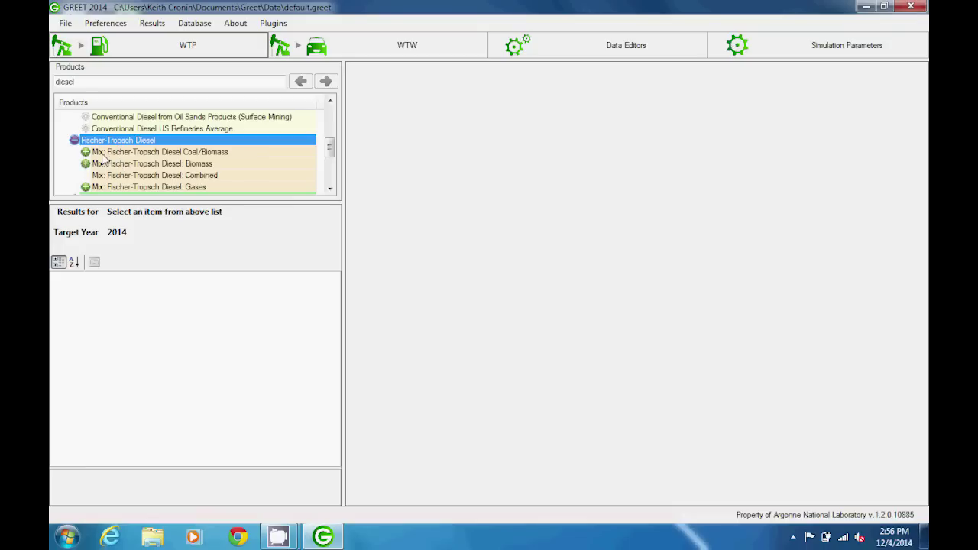
pyautogui.click(86, 153)
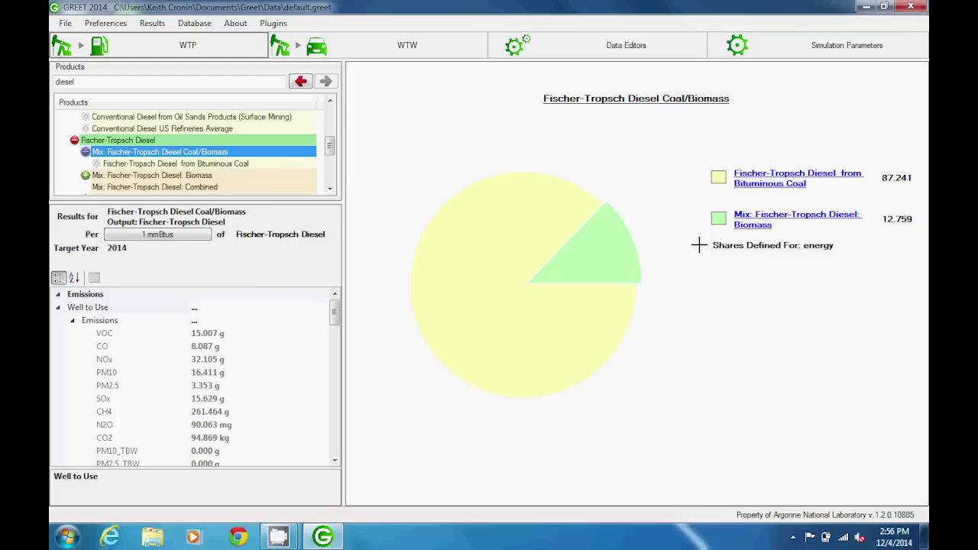
# - Show the Fischer-Tropsch Diesel: Biomass mix, then the Fischer-Tropsch Diesel from Corn Stover pathway
pyautogui.moveTo(479, 186)
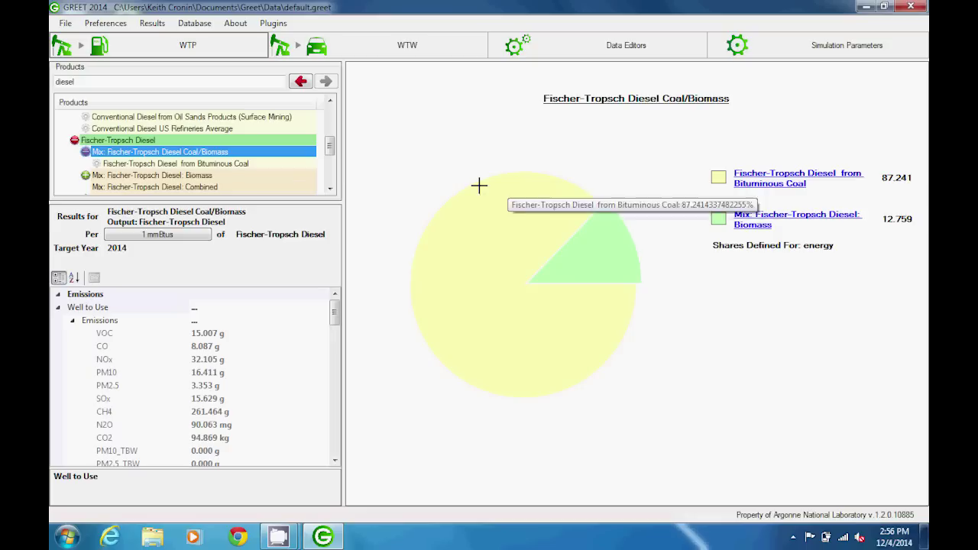
pyautogui.click(87, 178)
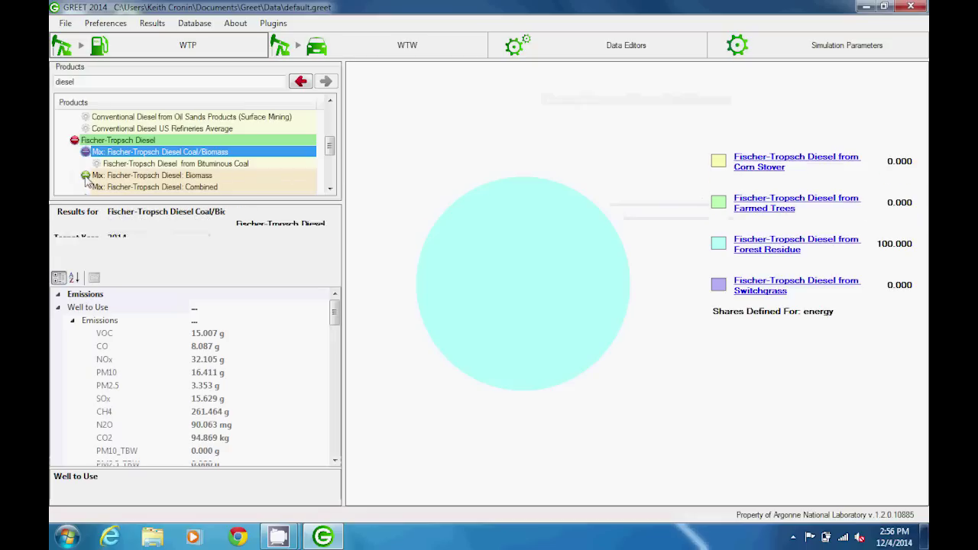
pyautogui.click(330, 188)
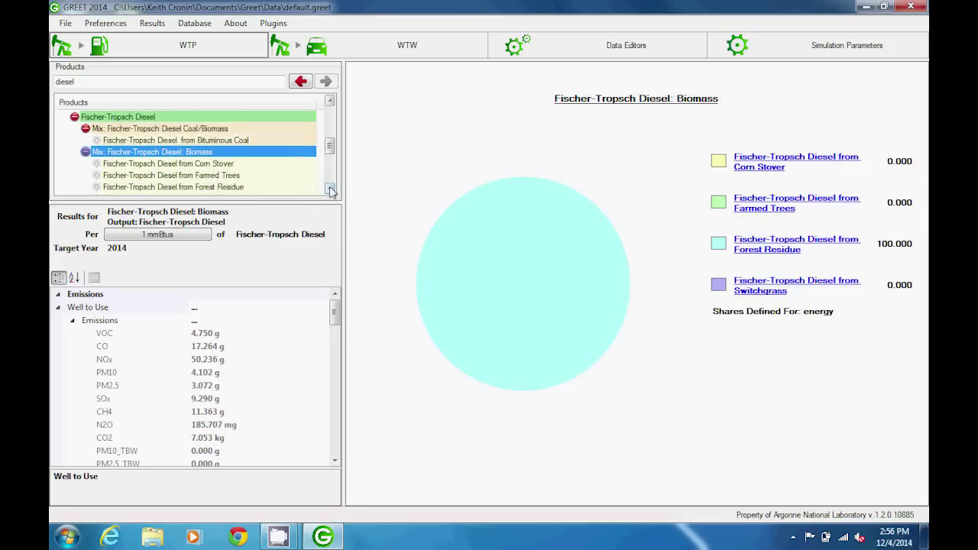
pyautogui.click(331, 190)
pyautogui.click(195, 142)
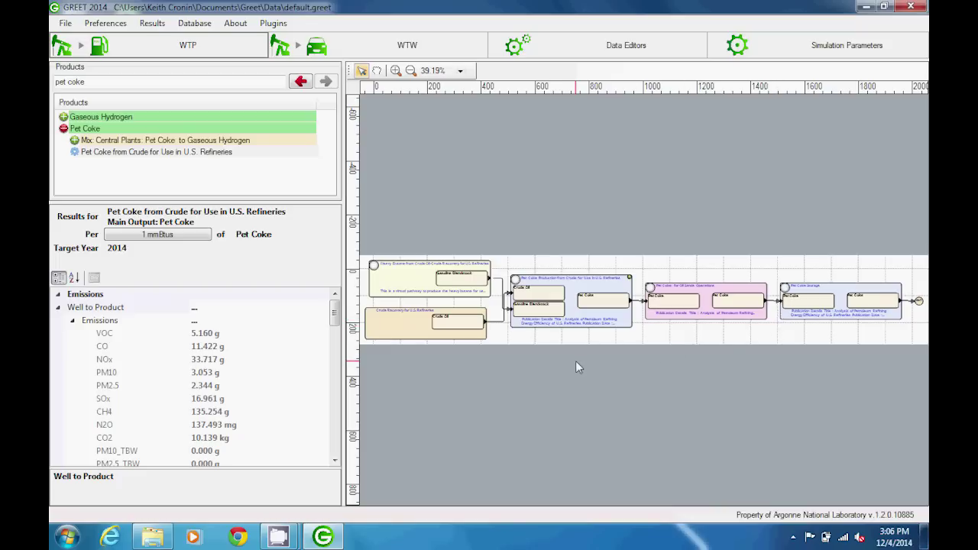
# - Check the Heavy Butane pathway and Crude Recovery mix, then open the Pet Coke Production process editor
pyautogui.doubleClick(417, 269)
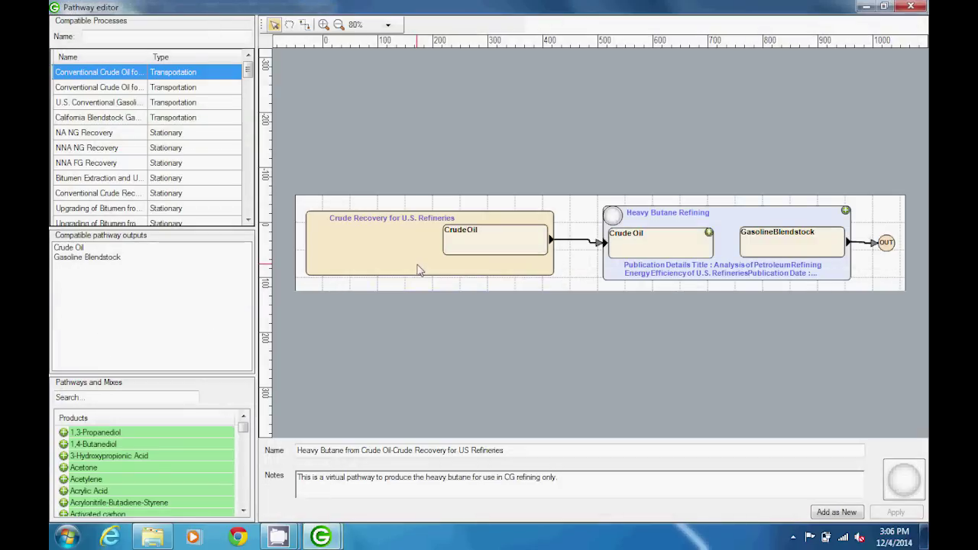
pyautogui.click(921, 7)
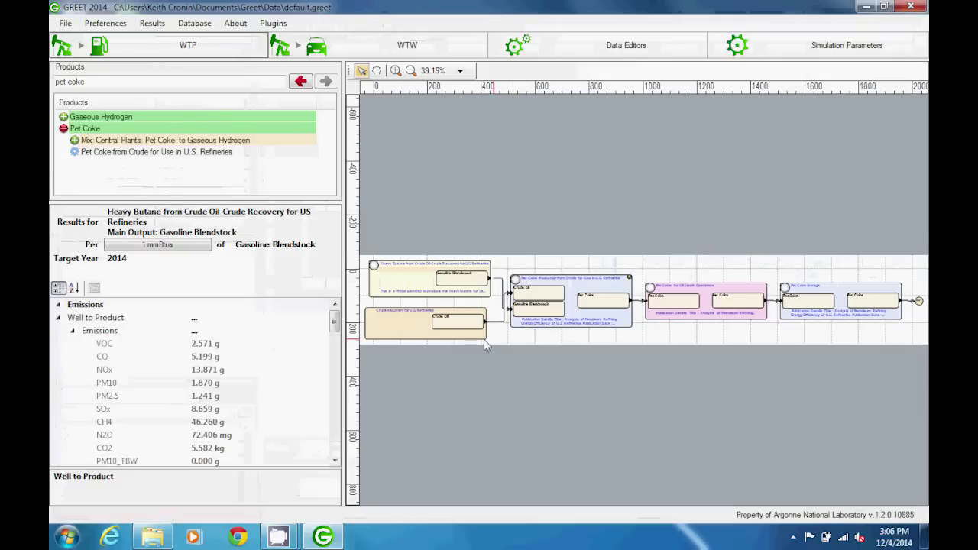
pyautogui.doubleClick(403, 319)
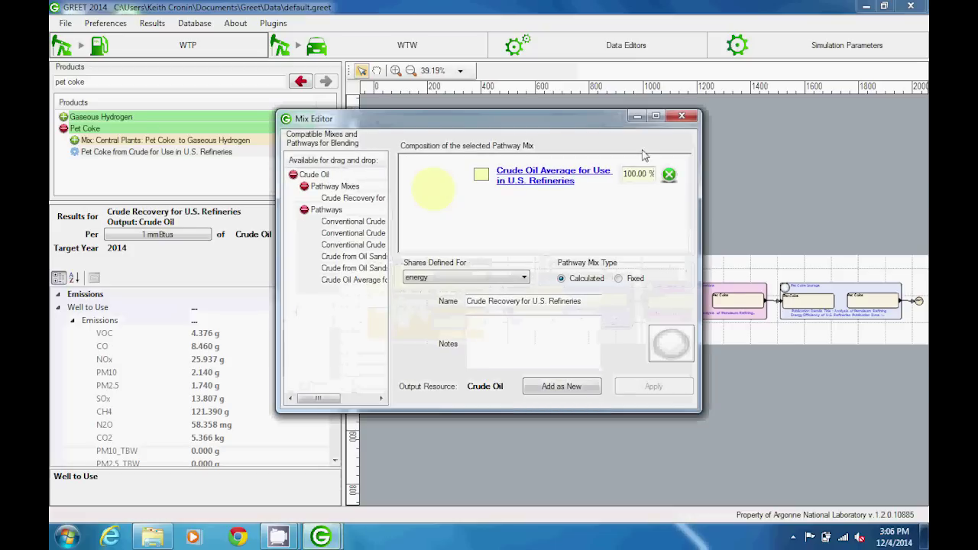
pyautogui.click(683, 116)
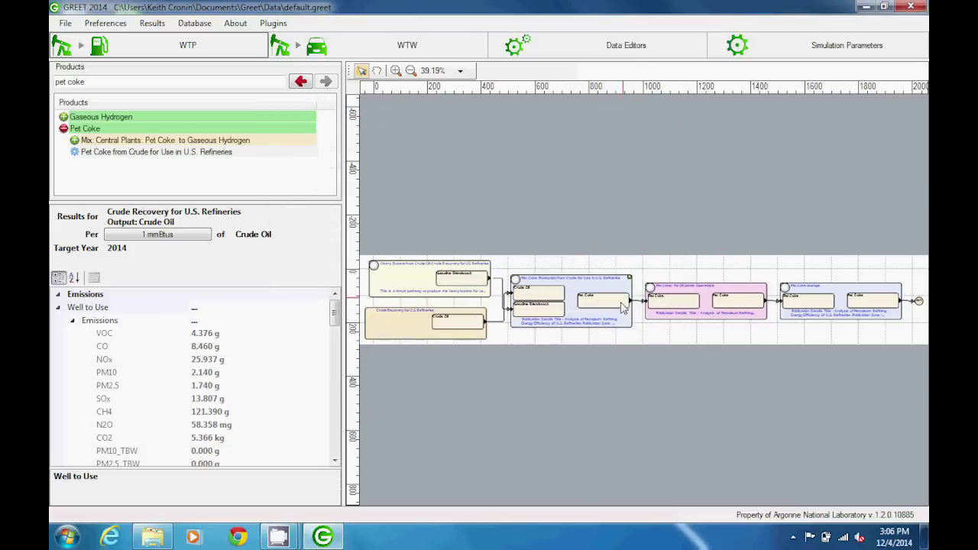
pyautogui.doubleClick(578, 284)
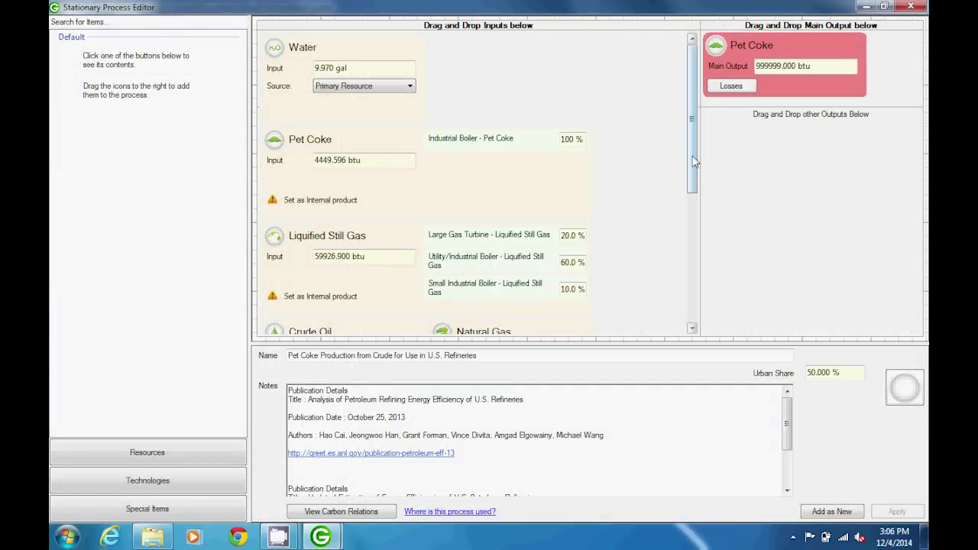
# - Inspect the Pet Coke oil-sands transport and Pet Coke Production from Crude process editors, closing each
pyautogui.moveTo(695, 166)
pyautogui.mouseDown()
pyautogui.moveTo(696, 285)
pyautogui.moveTo(701, 159)
pyautogui.mouseUp()
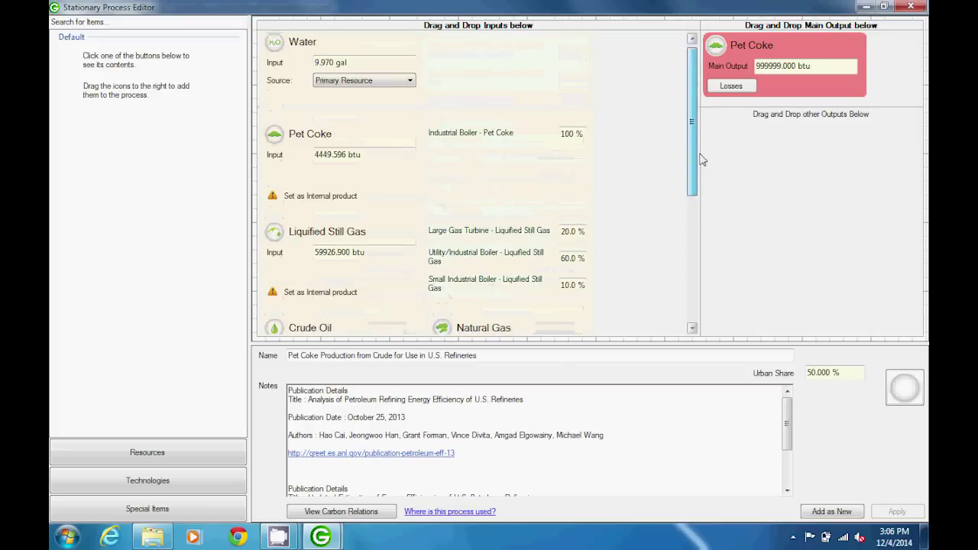
pyautogui.click(908, 8)
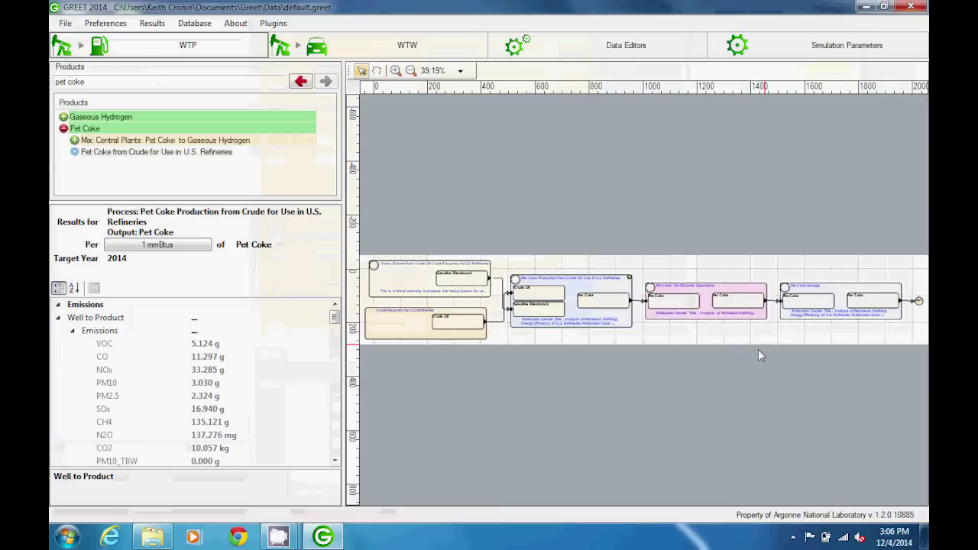
pyautogui.doubleClick(693, 292)
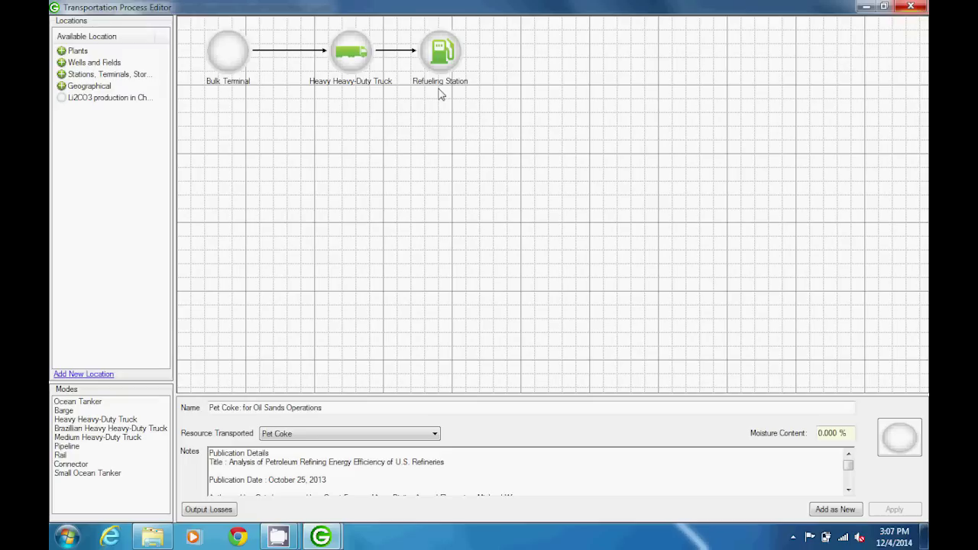
pyautogui.click(906, 6)
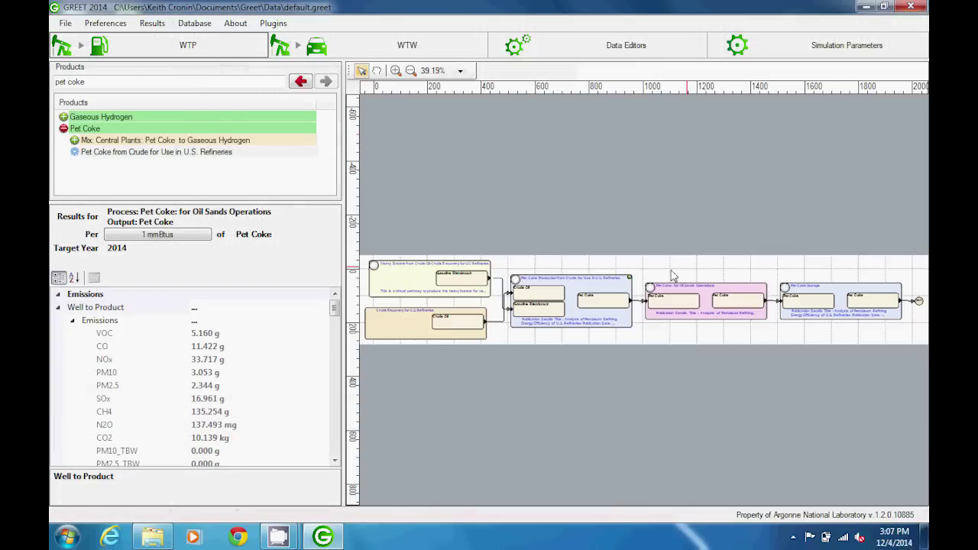
pyautogui.doubleClick(595, 283)
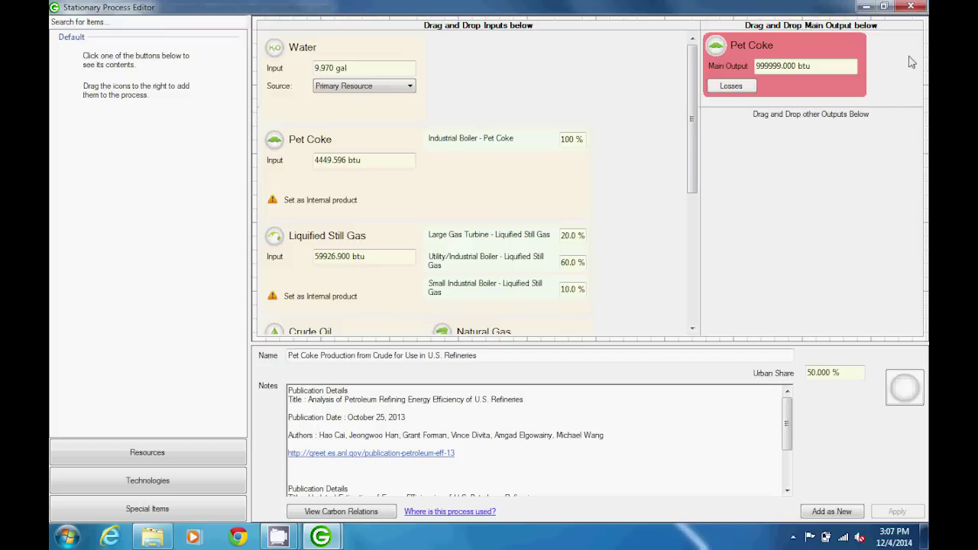
pyautogui.click(917, 7)
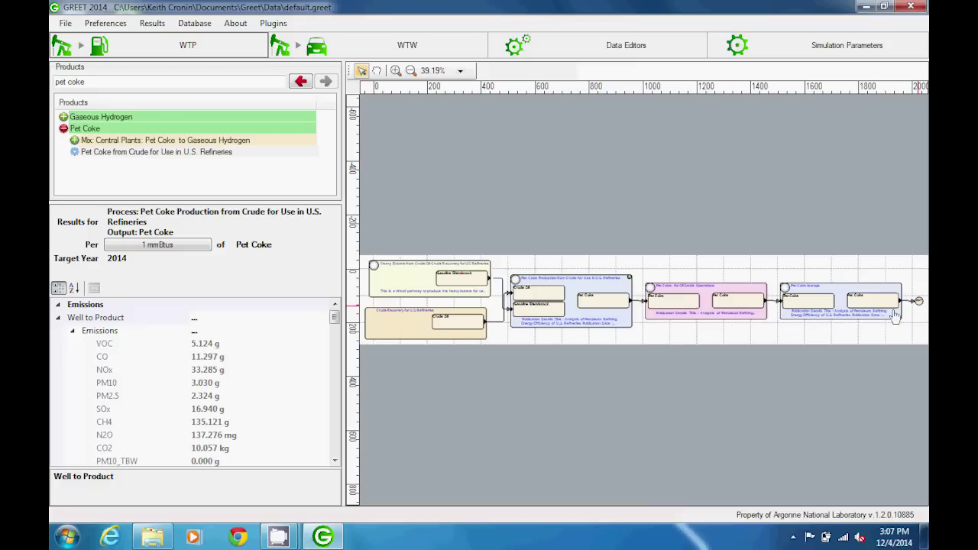
# - Search 'ethan', expand Ethanol's US Average mix, and show Ethanol Production from Corn (CO2 49.325 kg)
pyautogui.moveTo(86, 82); pyautogui.dragTo(57, 82)
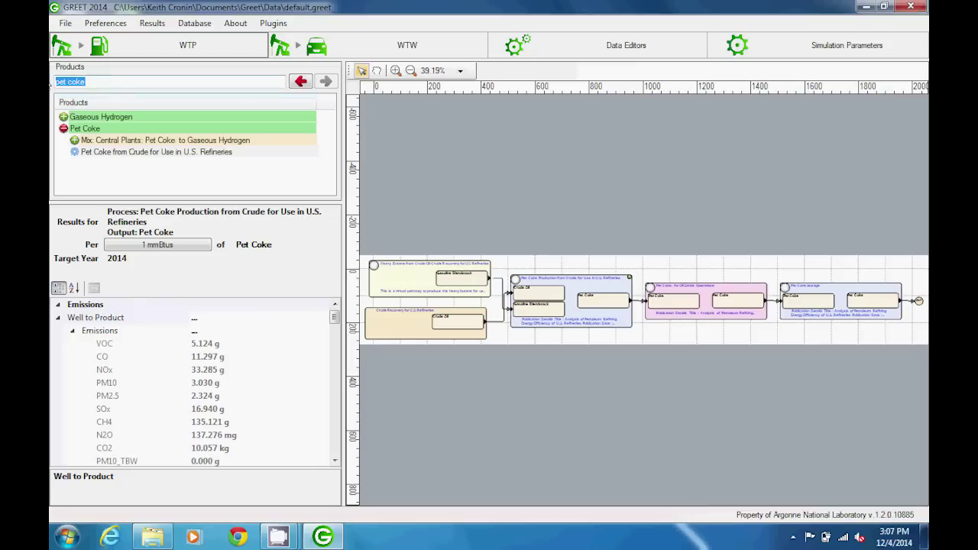
pyautogui.write('ethan')
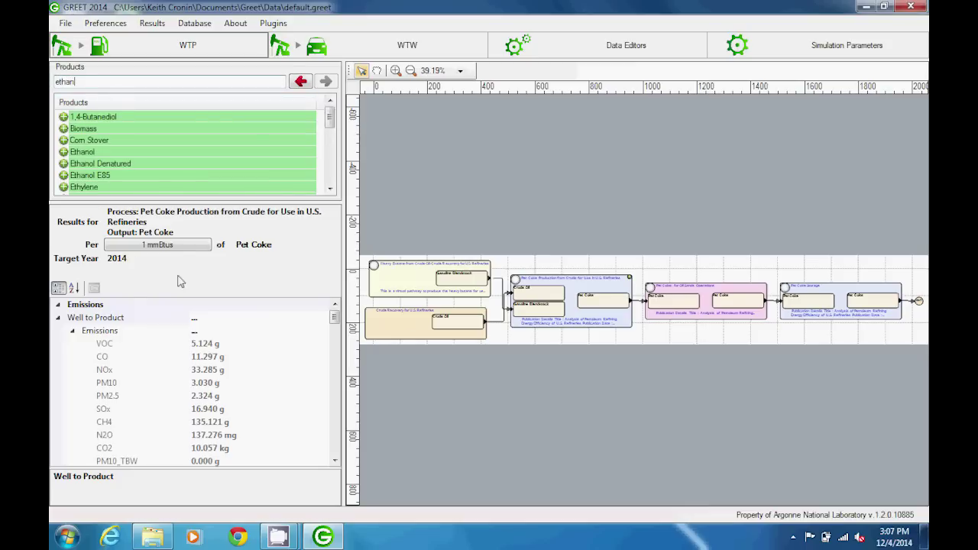
pyautogui.click(64, 152)
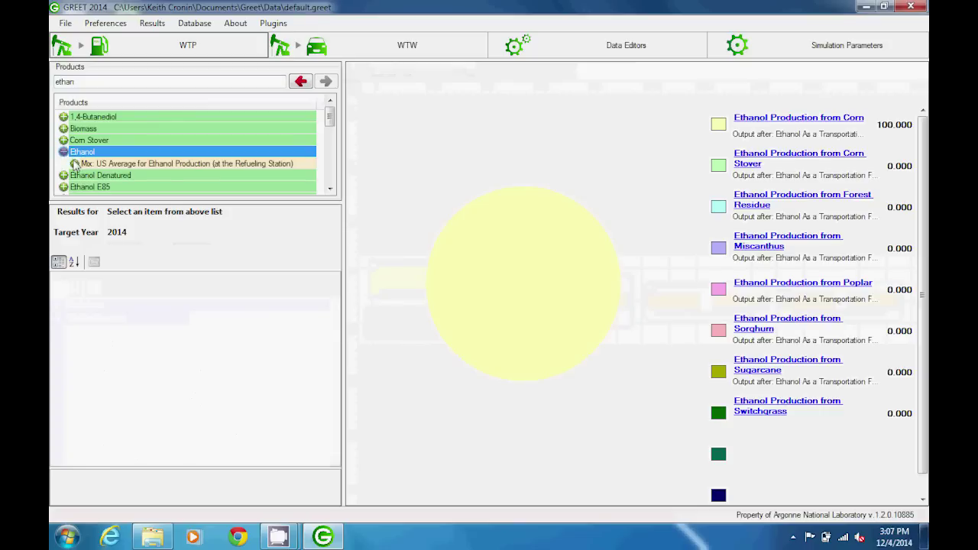
pyautogui.click(74, 163)
pyautogui.click(95, 175)
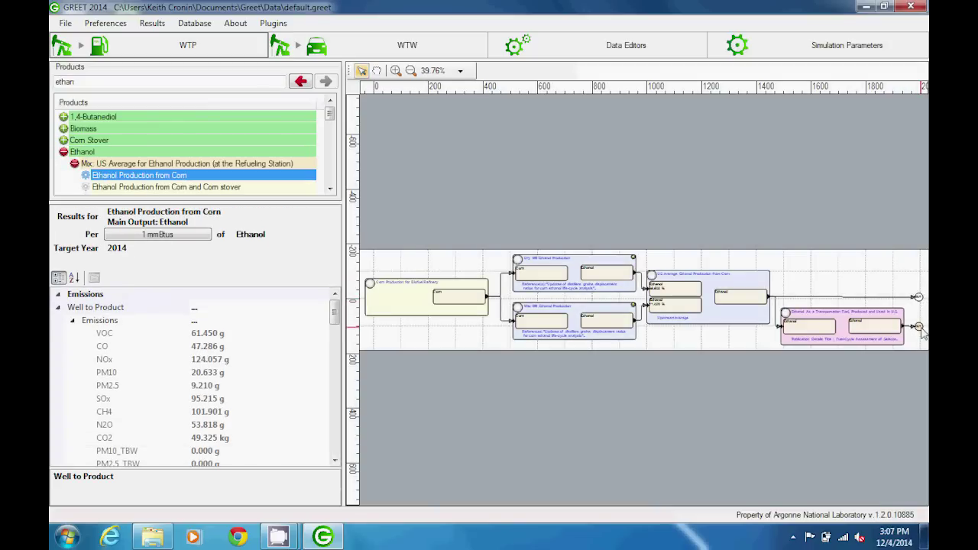
pyautogui.click(920, 328)
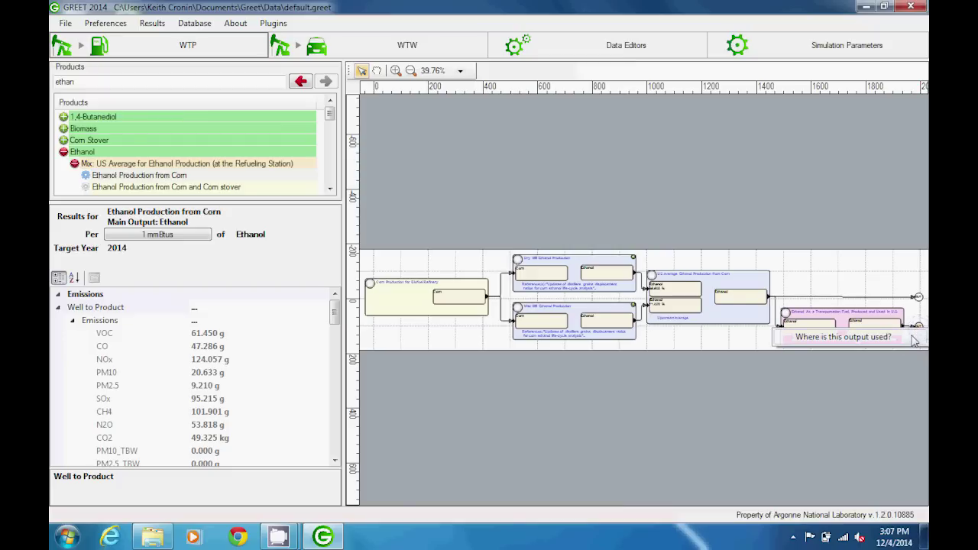
pyautogui.click(913, 341)
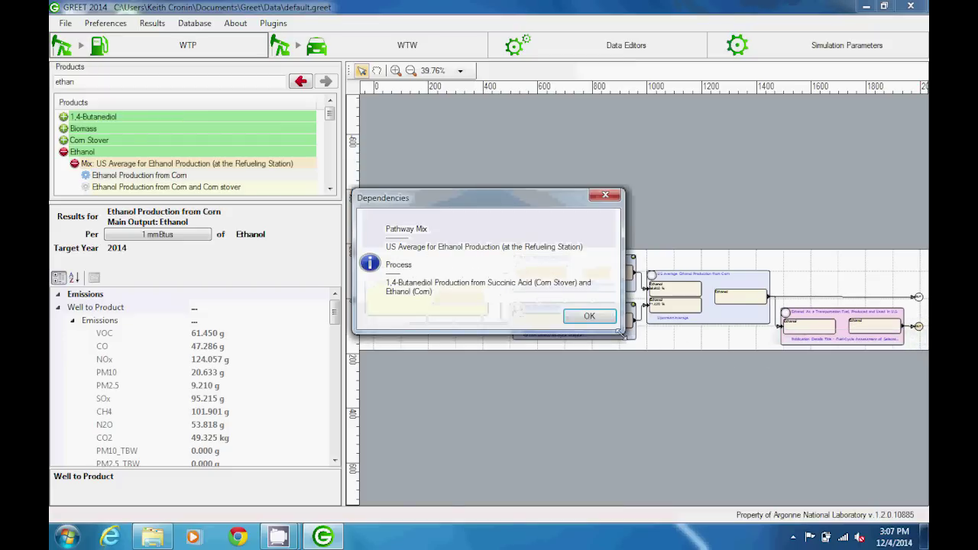
pyautogui.moveTo(620, 332); pyautogui.dragTo(643, 385)
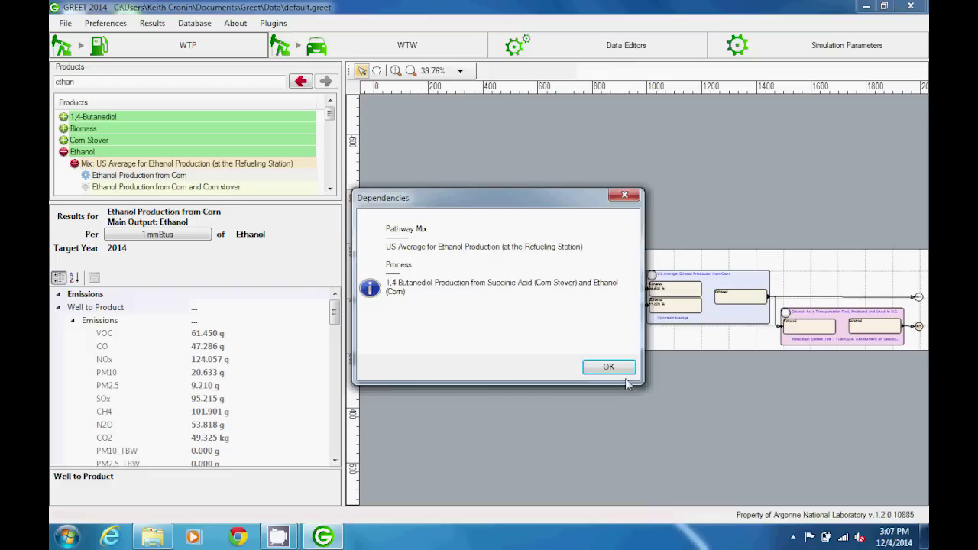
pyautogui.click(621, 372)
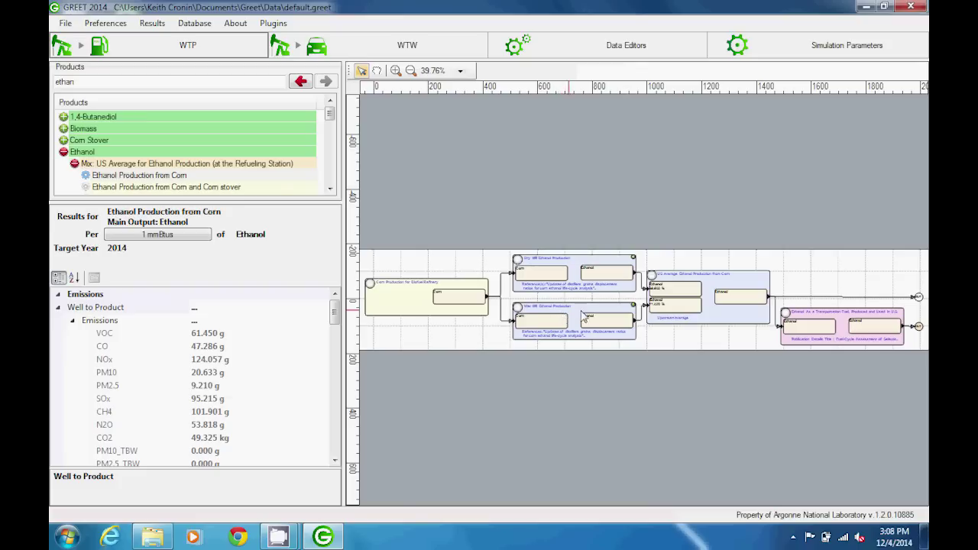
# - Zoom the ethanol pathway diagram in to 69.76% and float the diagram toolbar as a Tools window
pyautogui.click(396, 71)
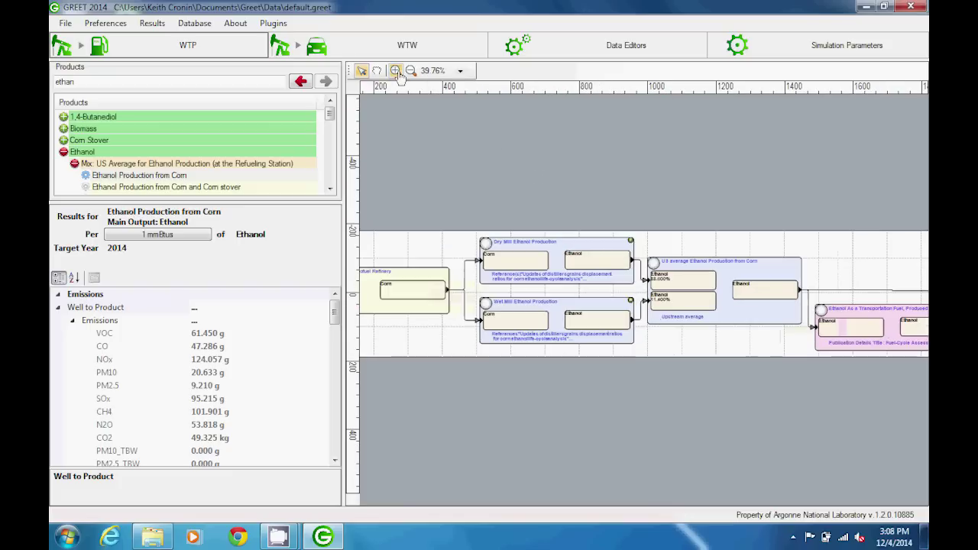
pyautogui.click(396, 71)
pyautogui.click(396, 71)
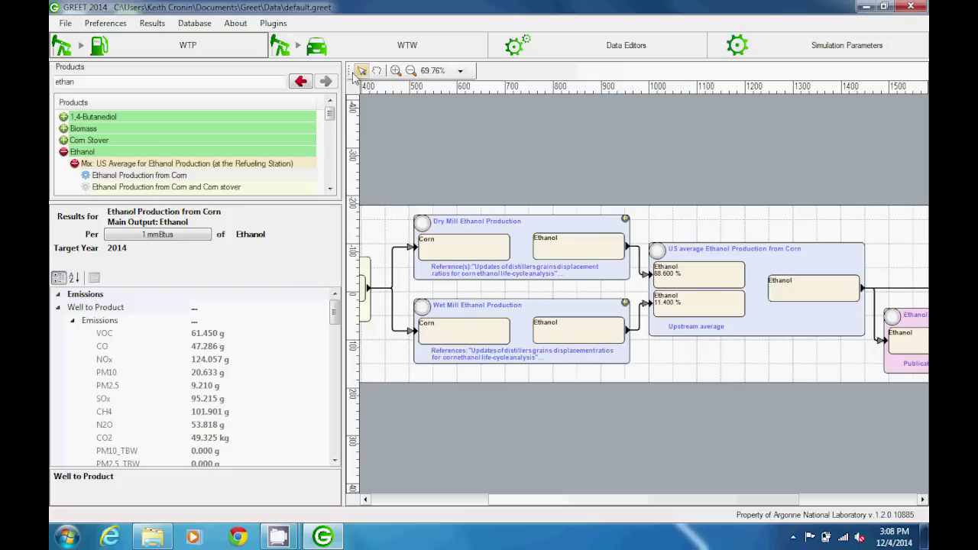
pyautogui.moveTo(352, 72); pyautogui.dragTo(463, 132)
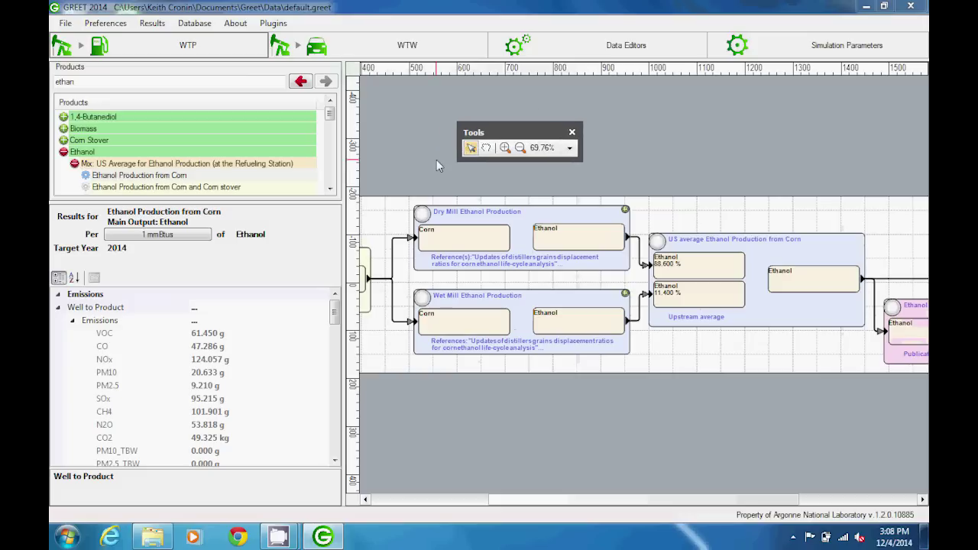
pyautogui.click(570, 151)
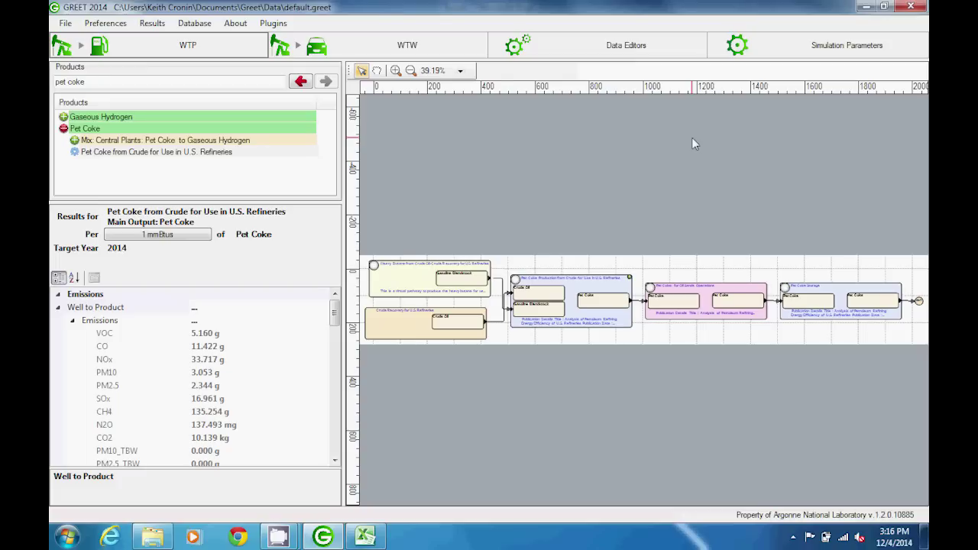
pyautogui.click(212, 155)
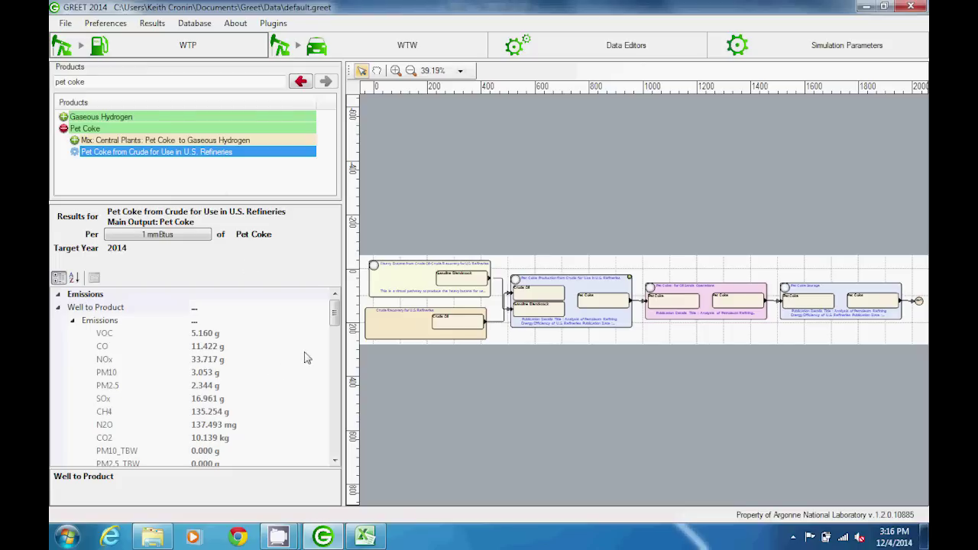
pyautogui.click(193, 140)
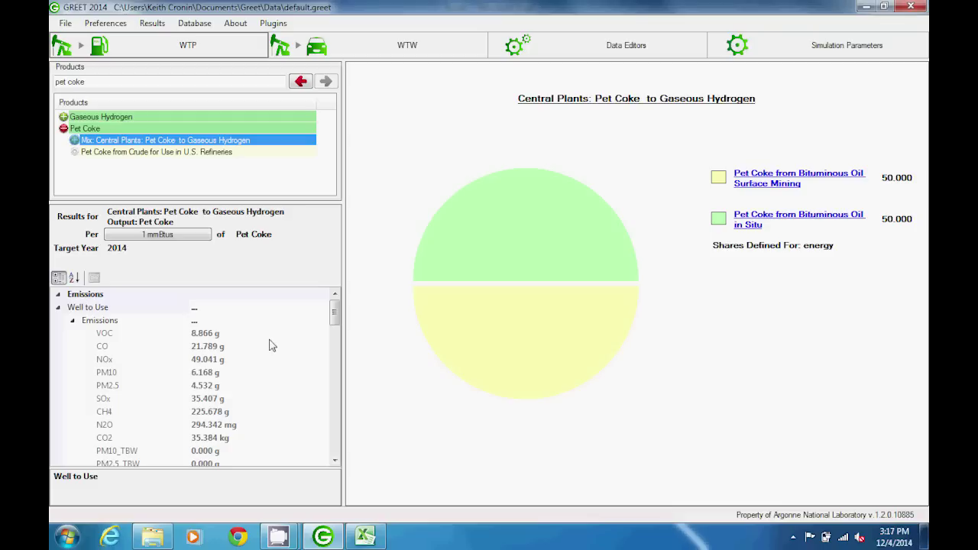
pyautogui.click(213, 152)
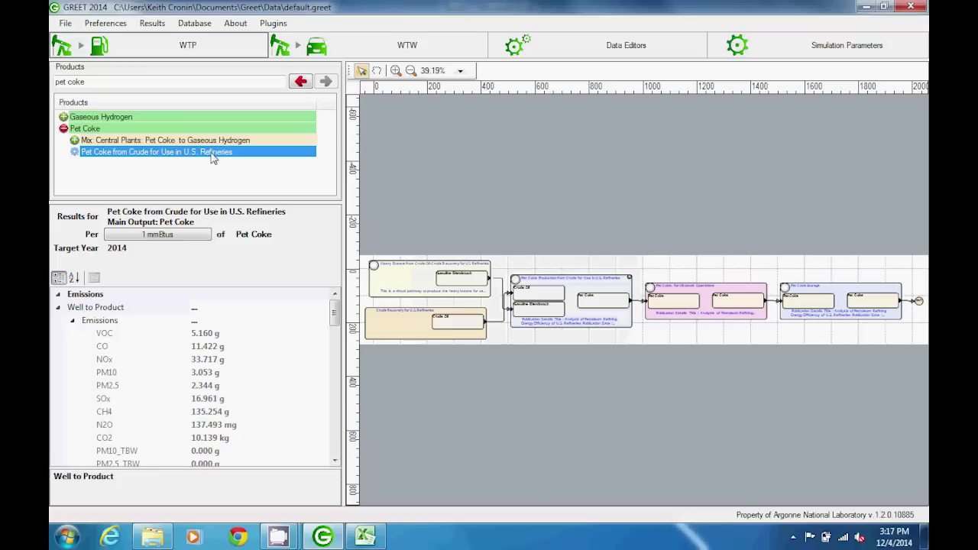